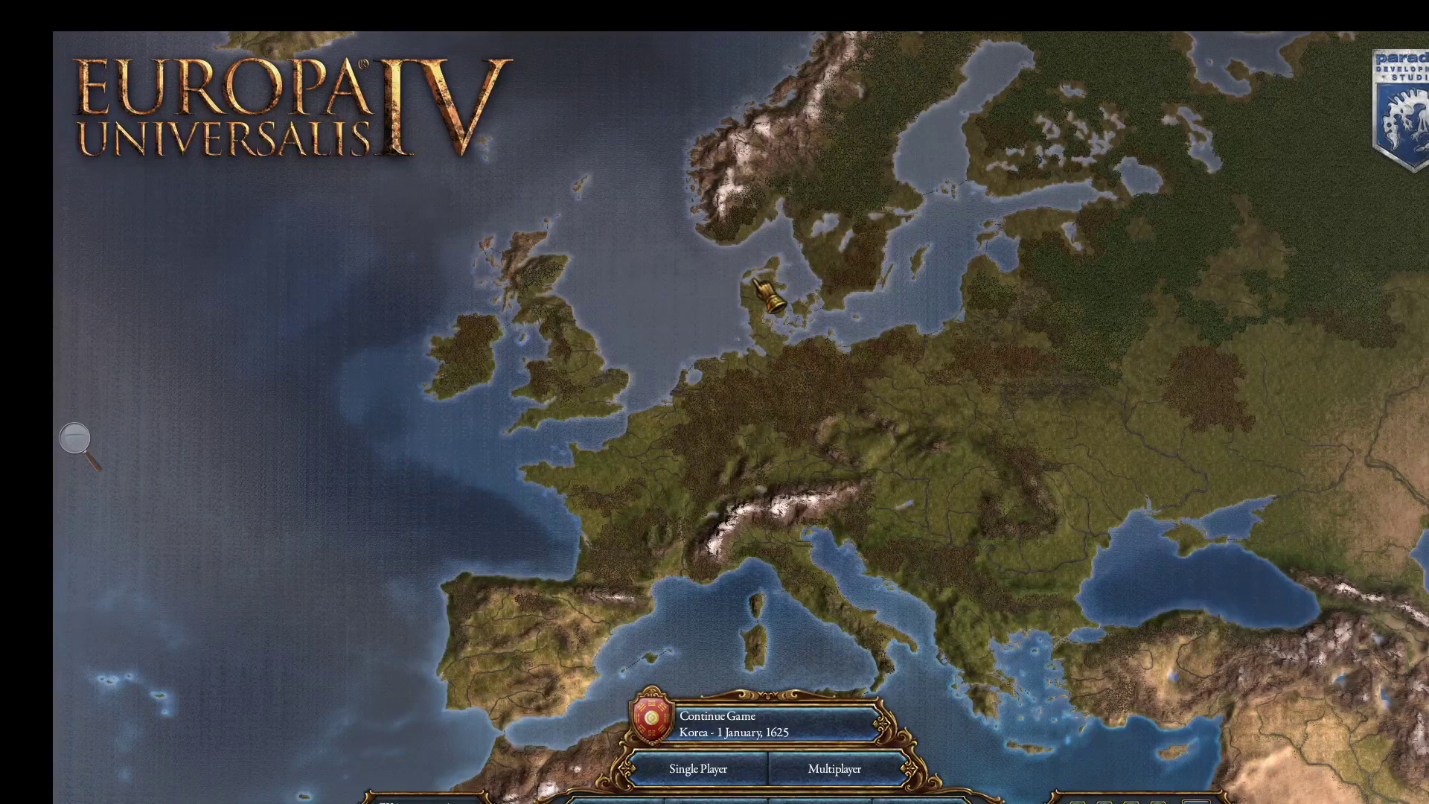
- Switch to Escritorio 3 and bring the Firefox 'eu4 not responding' search results forward
key("alt+Tab")
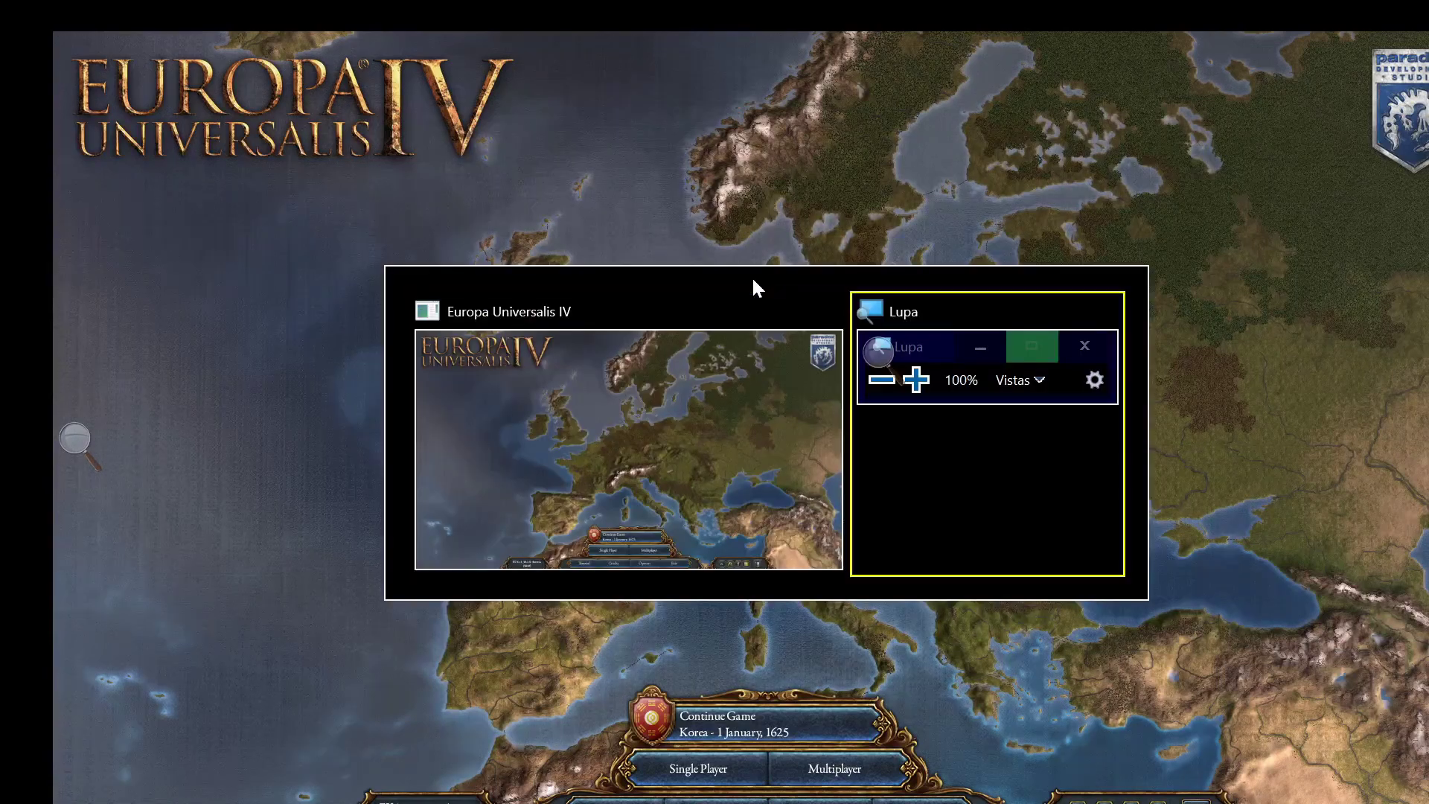
key("super+Tab")
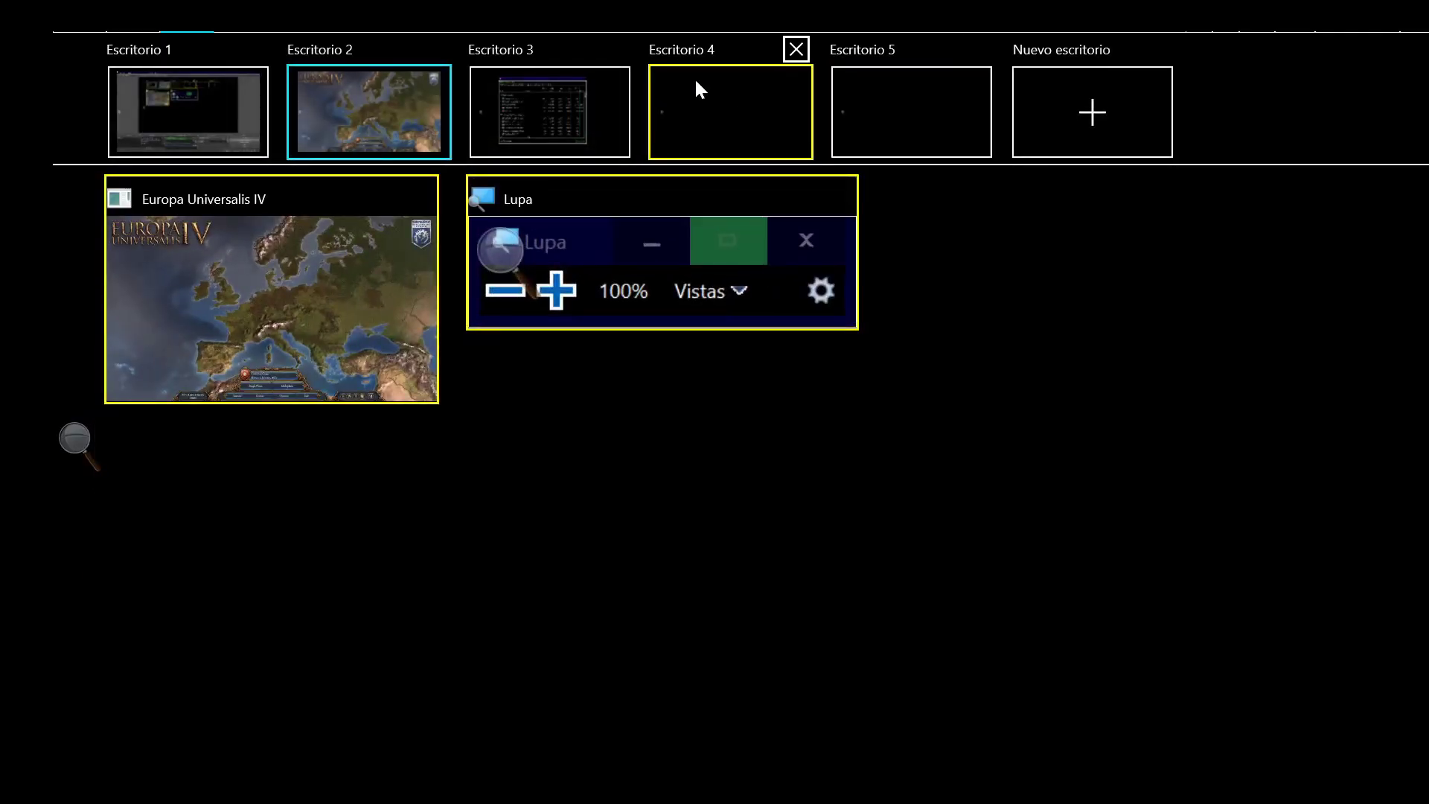
left_click(561, 105)
key("alt+Tab")
key("alt+Tab")
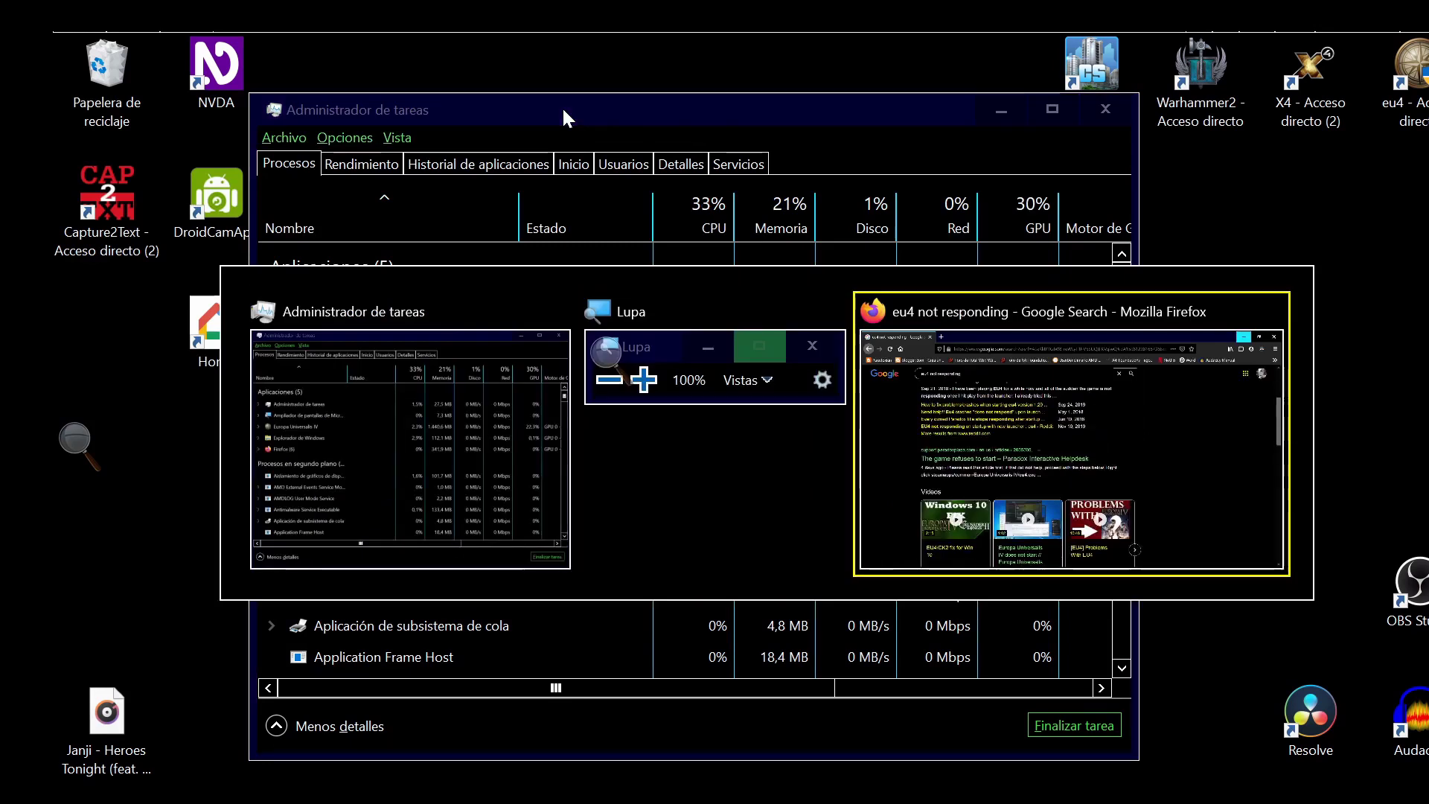
scroll(343, 349, "up", 5)
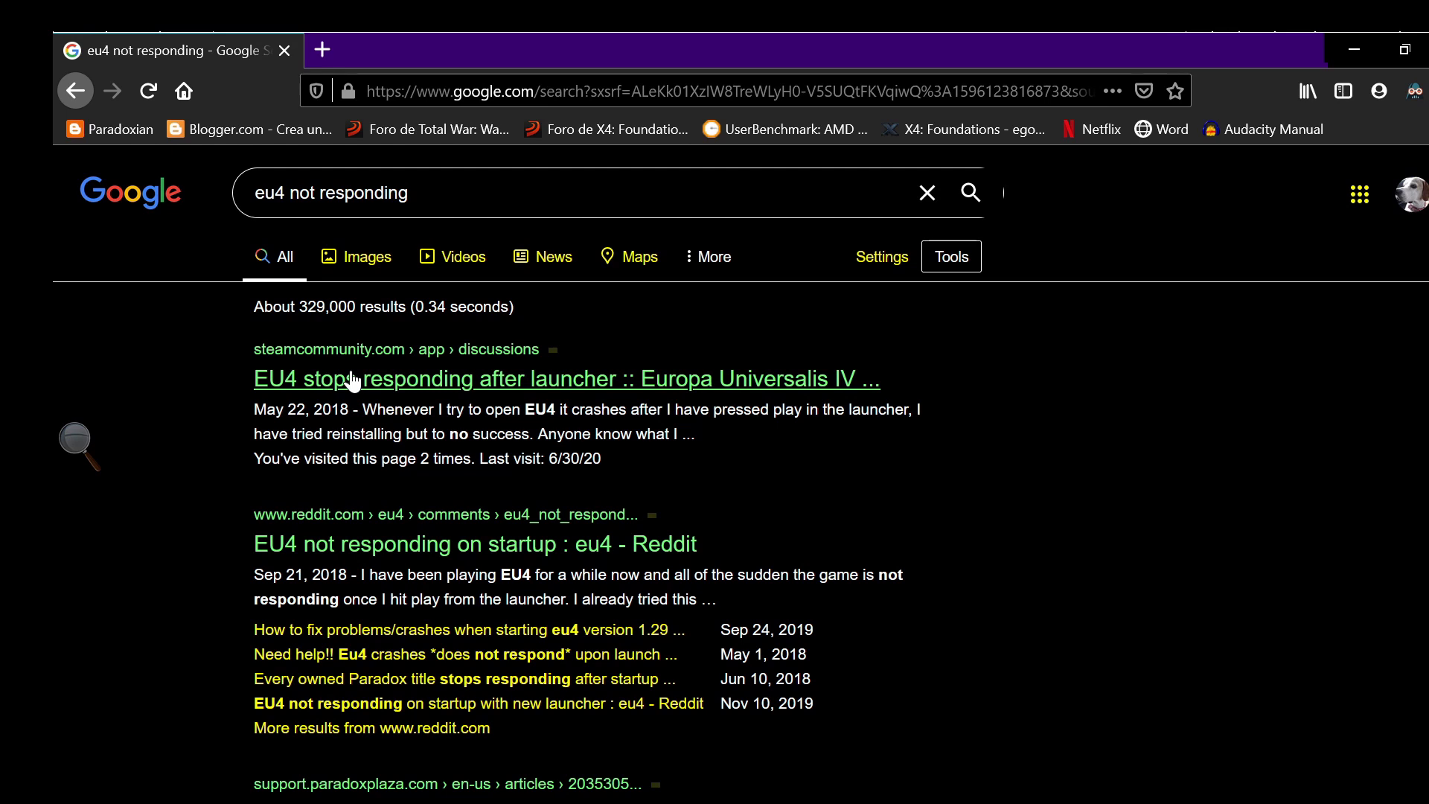
scroll(335, 410, "down", 3)
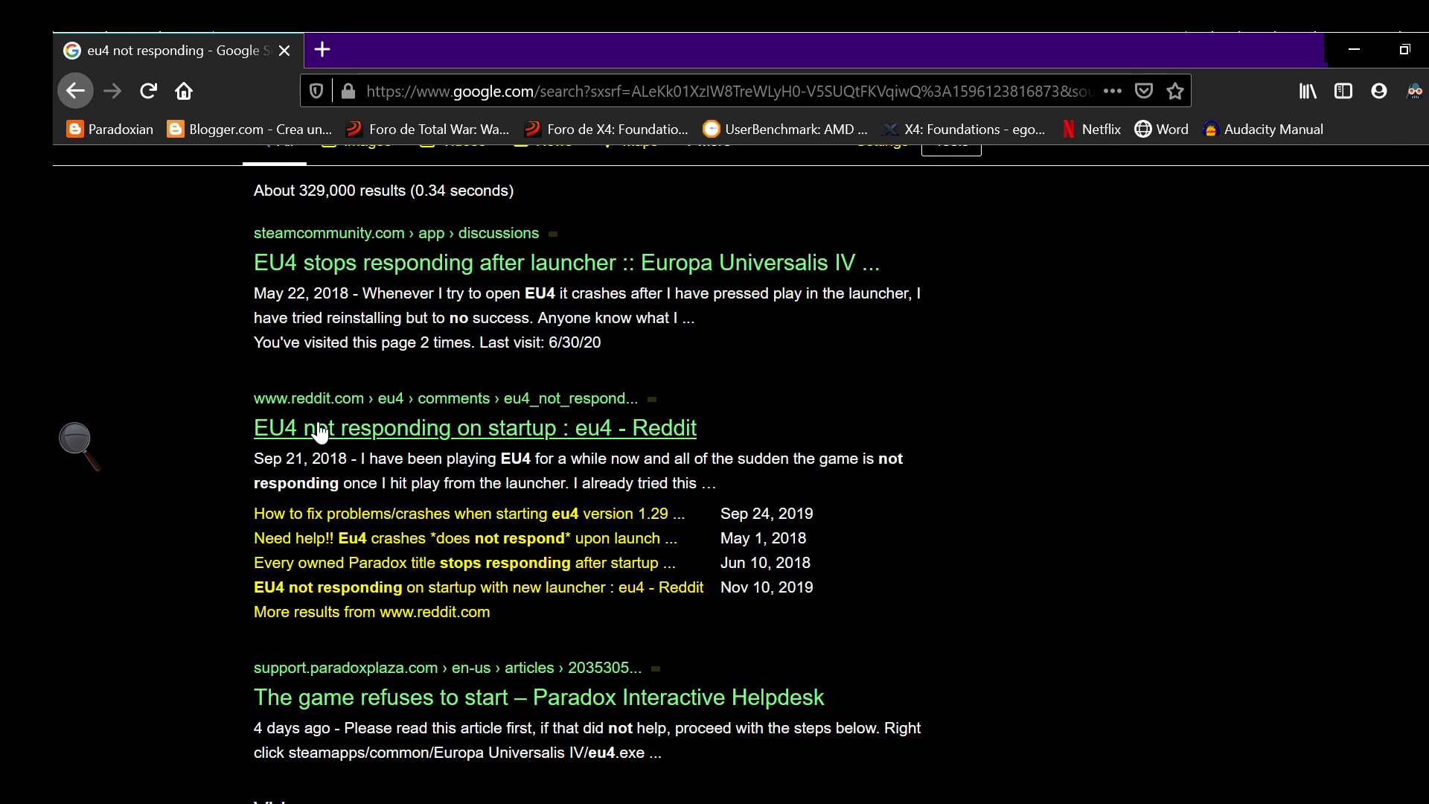
scroll(320, 431, "down", 3)
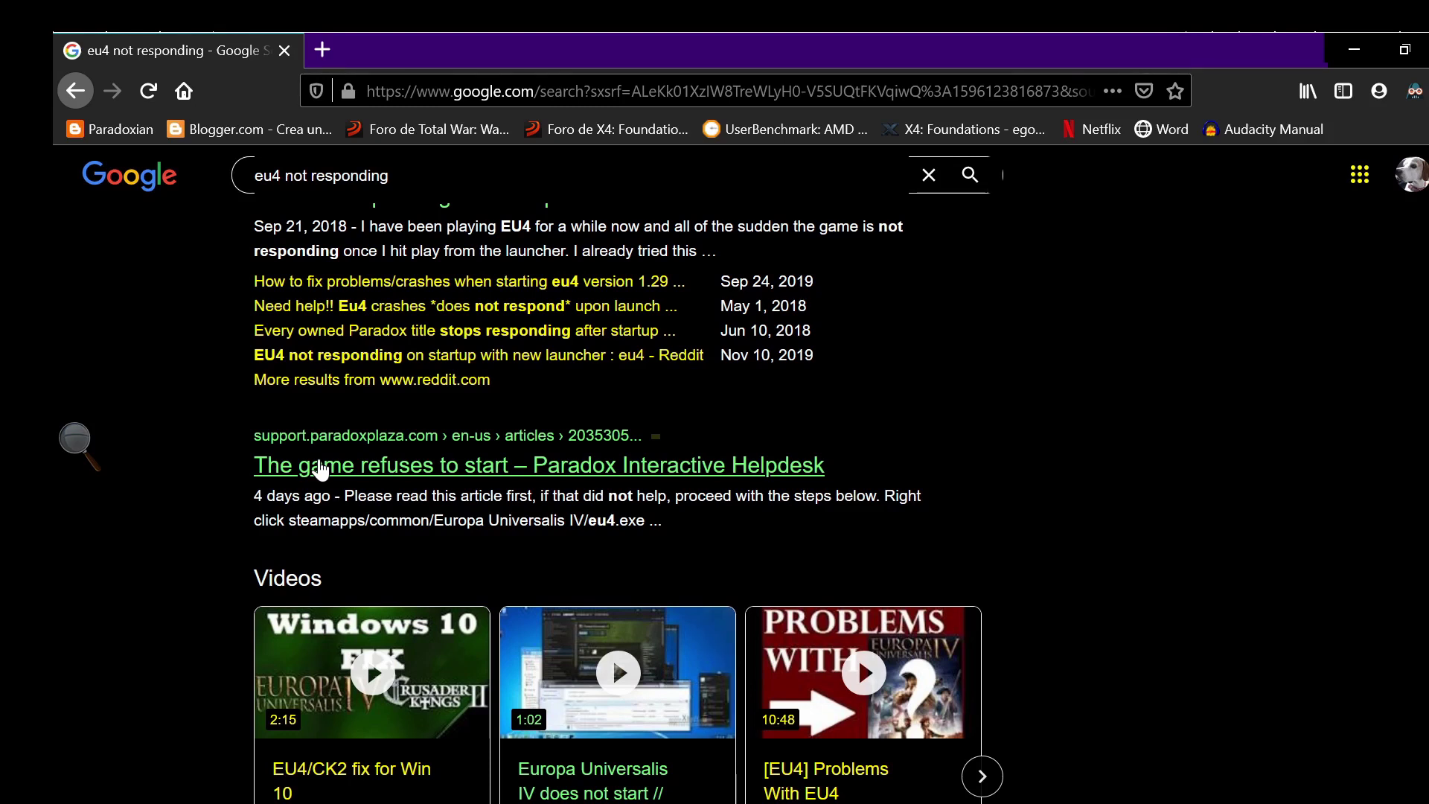
- Switch to another open window to reach File Explorer and the eu4 shortcut
key("alt+Tab")
key("alt+Tab")
key("alt+Tab")
key("alt+Tab")
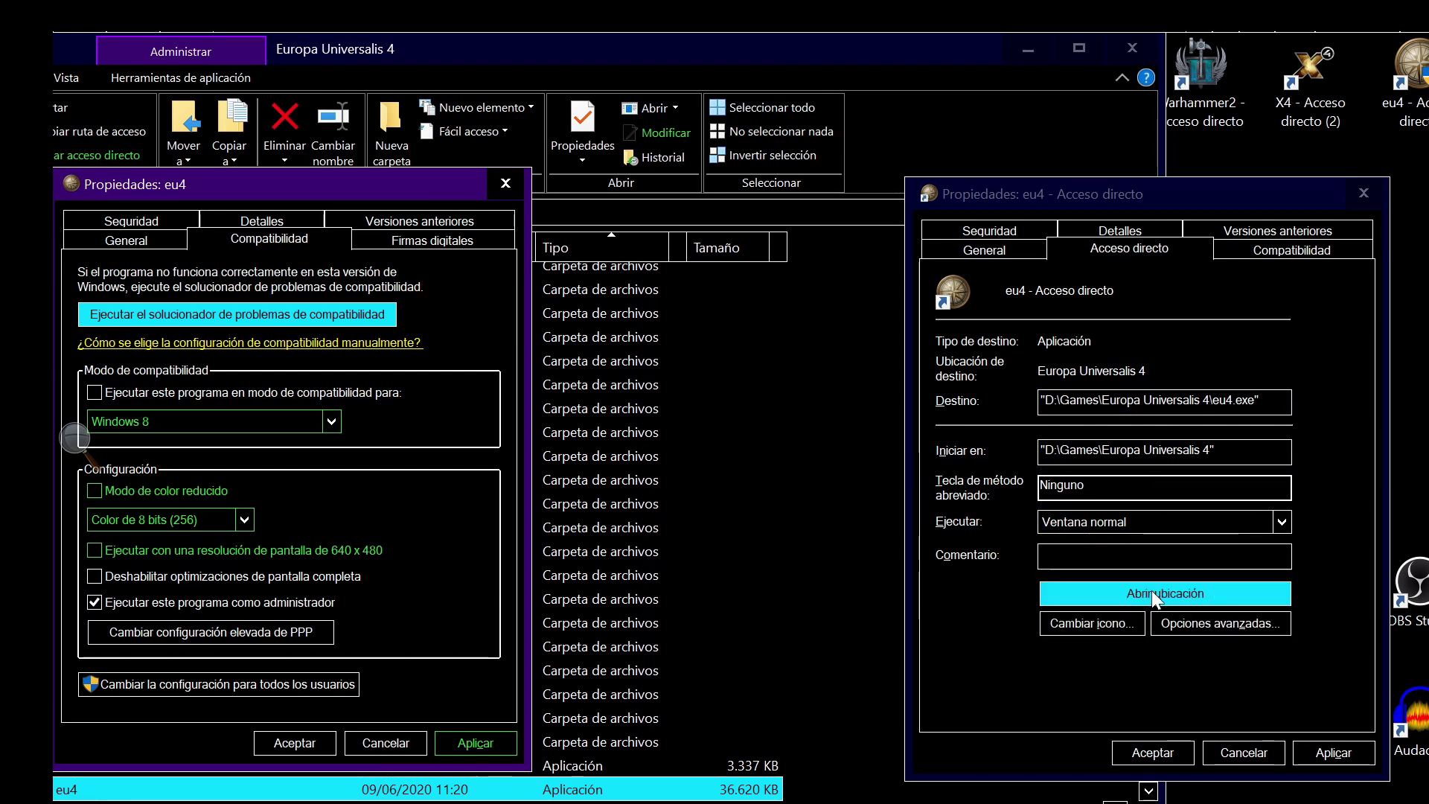
mouse_move(185, 195)
left_mouse_down()
mouse_move(203, 190)
mouse_move(165, 190)
left_mouse_up()
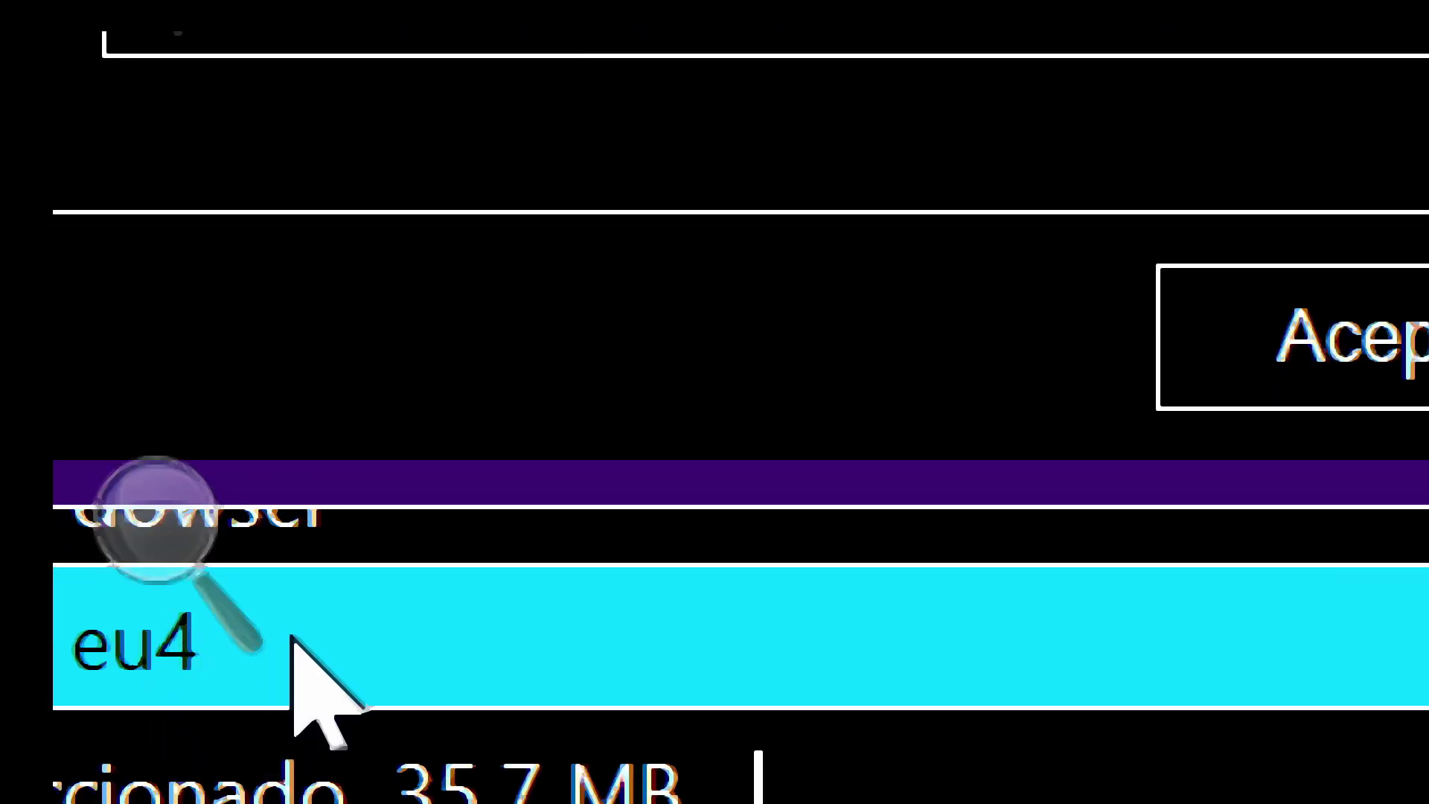
left_click(418, 652)
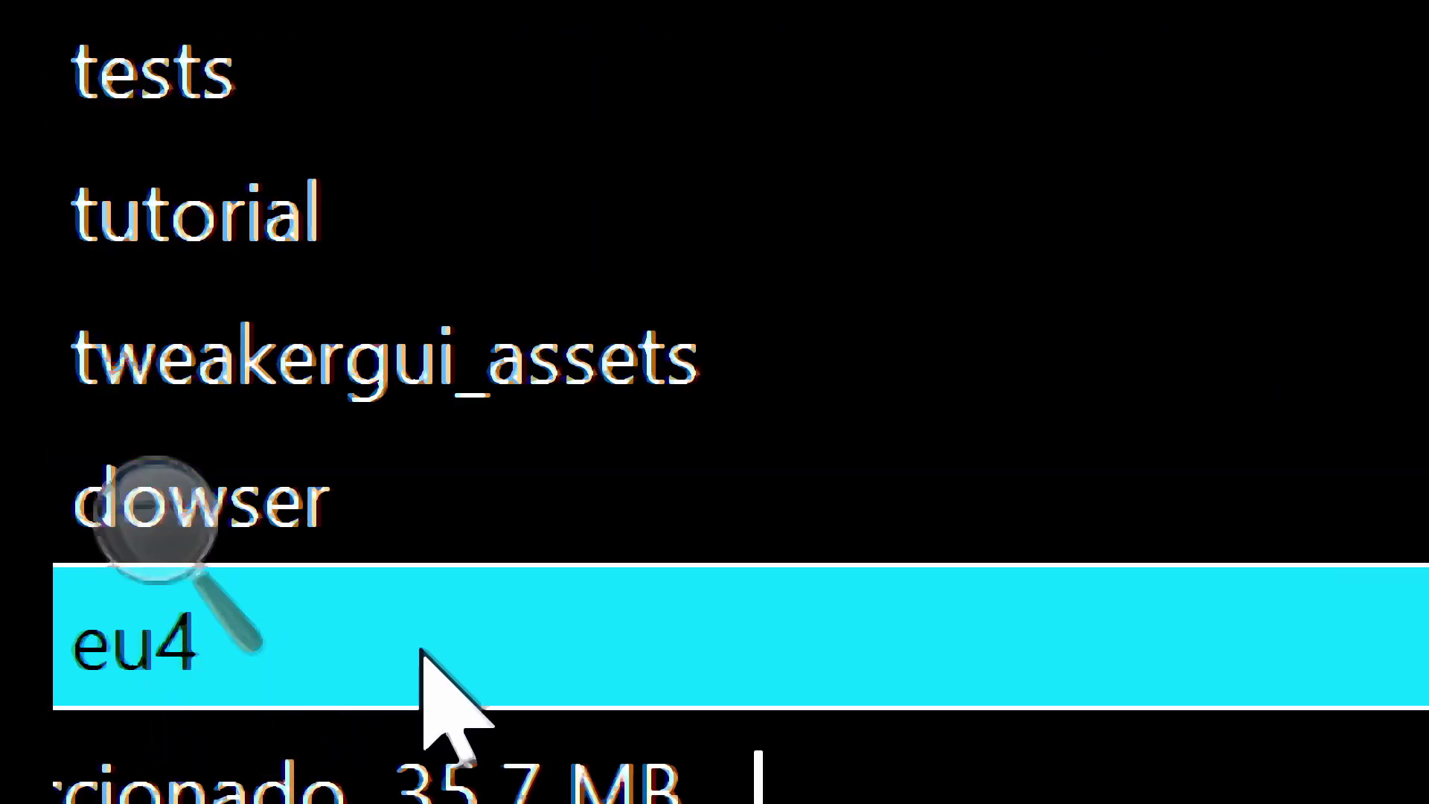
right_click(421, 654)
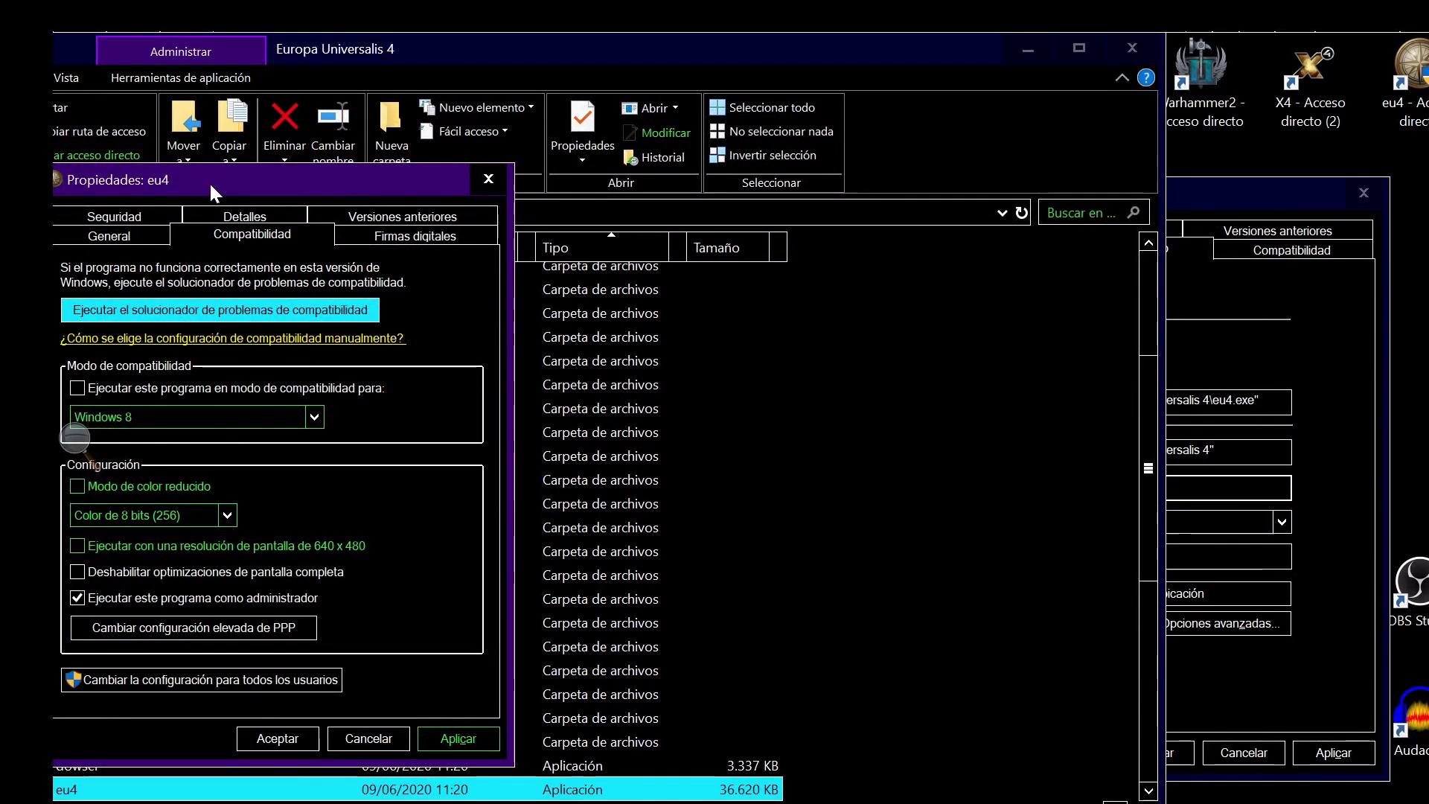
left_click_drag(210, 186, 214, 189)
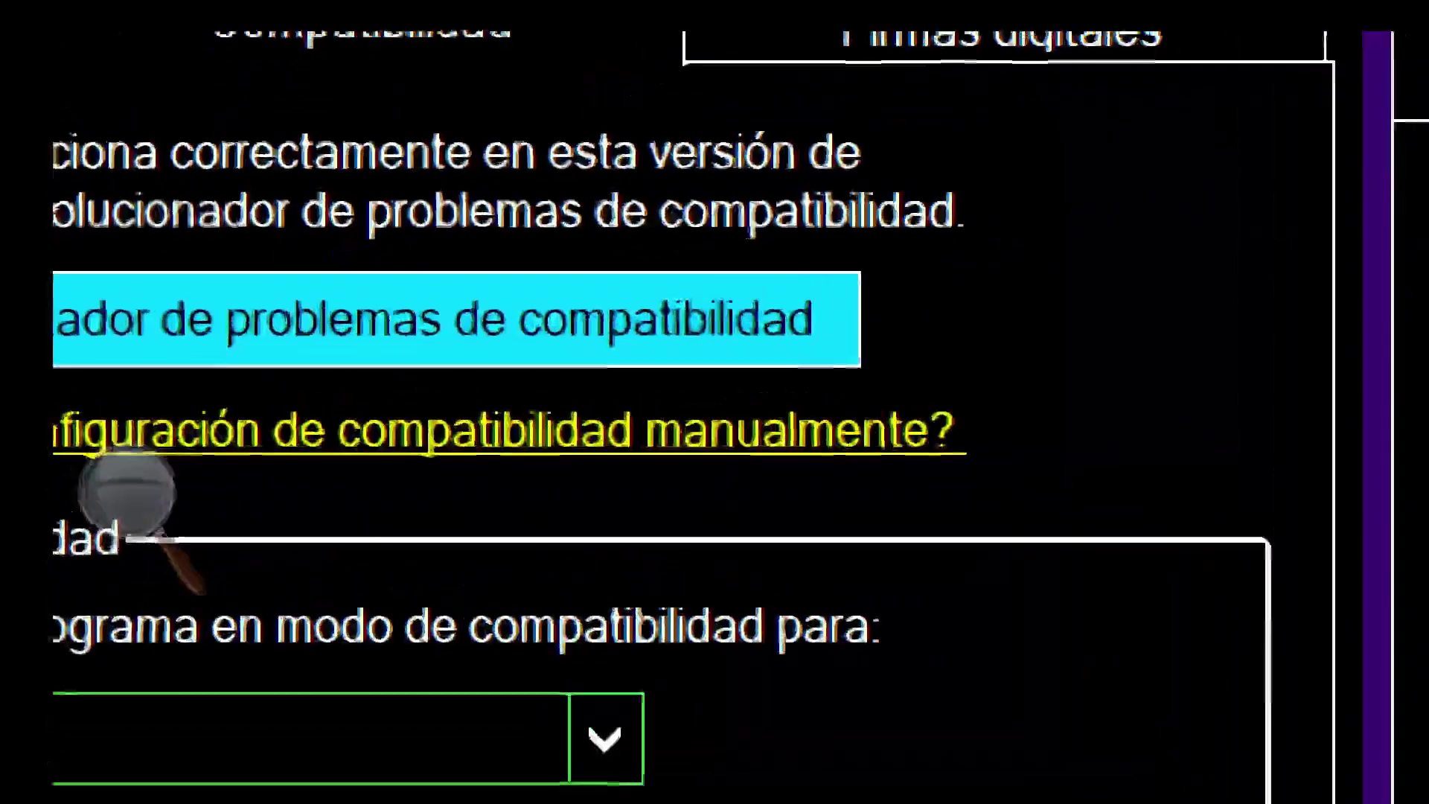
left_click(162, 544)
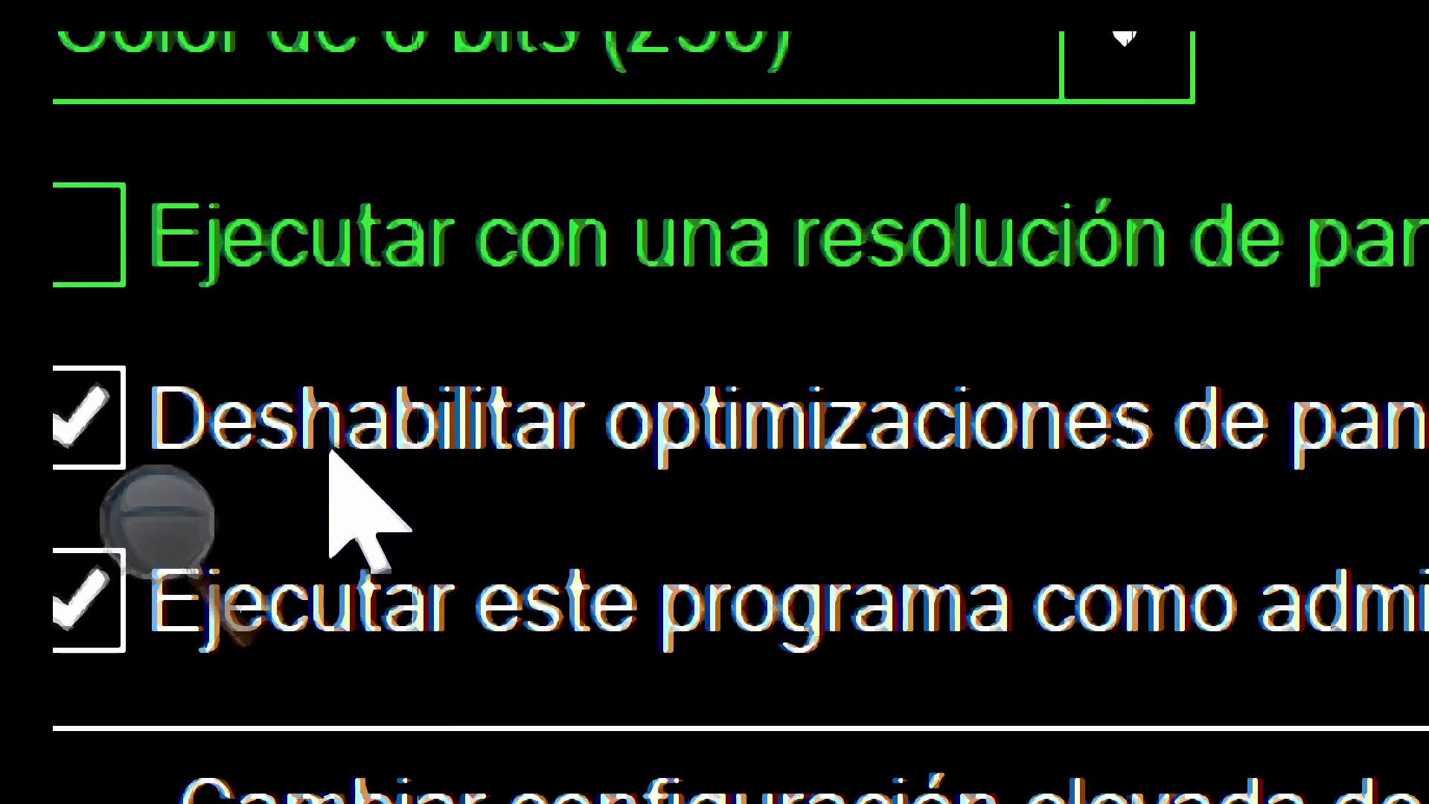
left_click(283, 446)
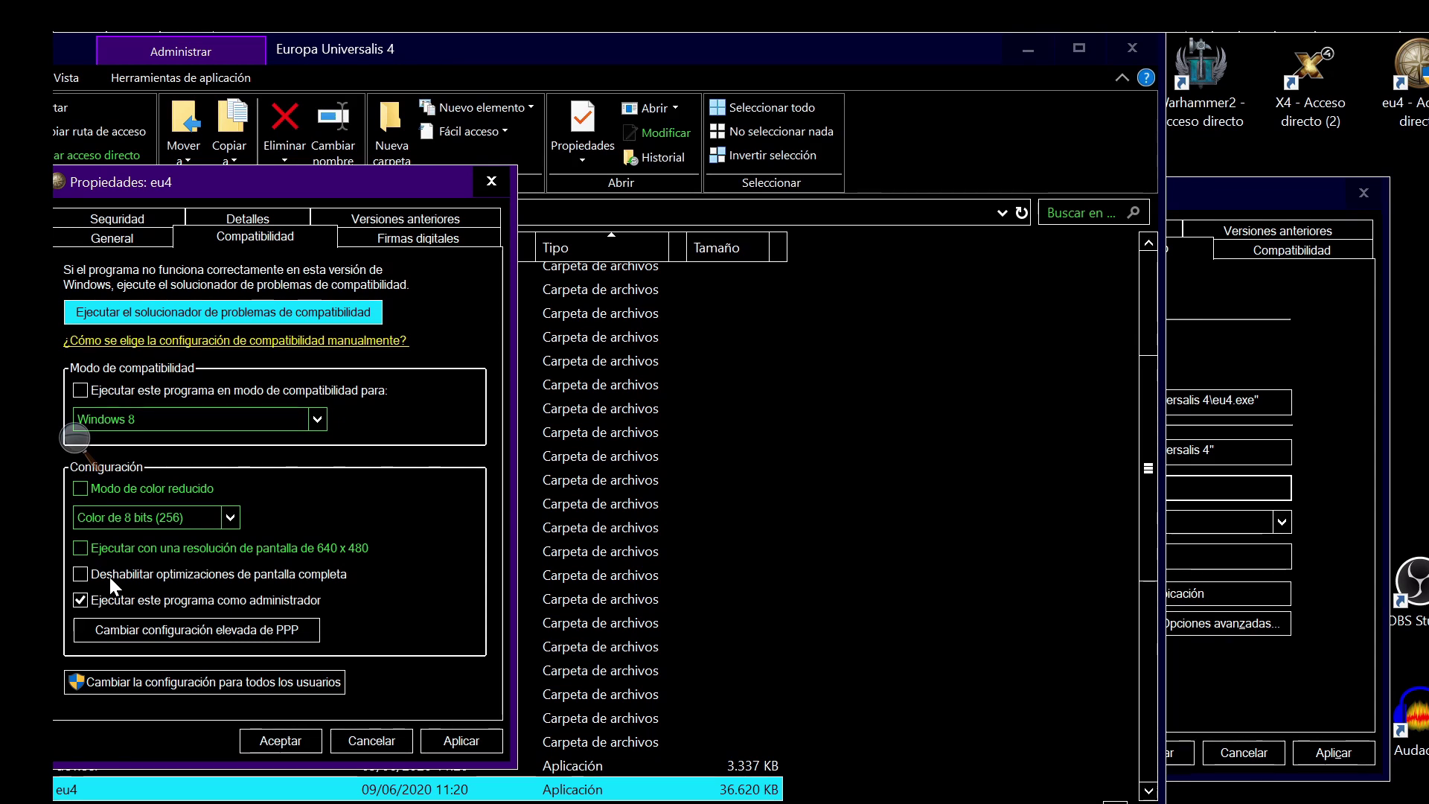
- Return to Escritorio 2, where the EU4 main menu offers the Korea 1625 save
key("alt+Tab")
key("alt+Tab")
key("alt+Tab")
key("alt+Tab")
key("alt+Tab")
key("alt+Tab")
key("alt+Tab")
key("alt+Tab")
key("super+Tab")
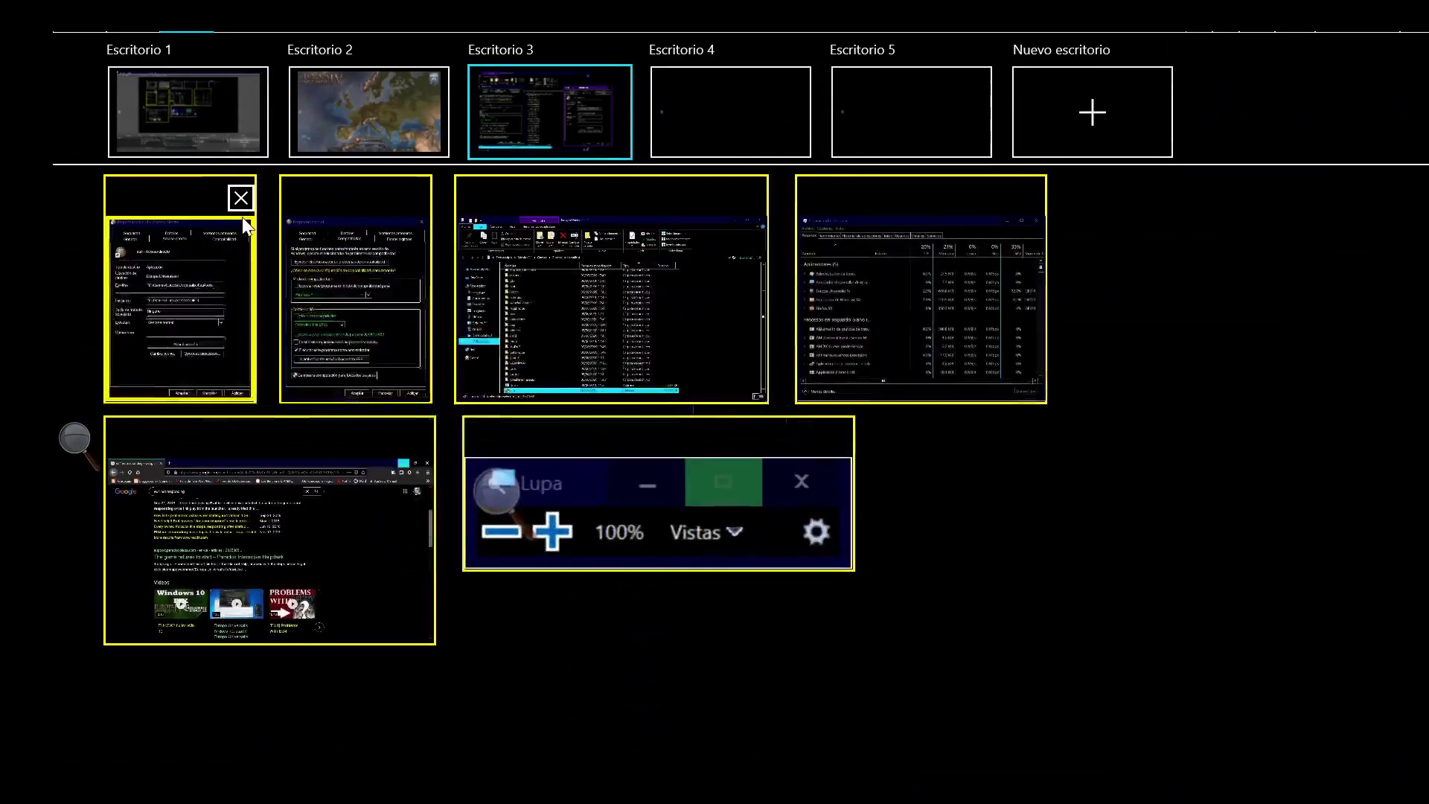
left_click(393, 131)
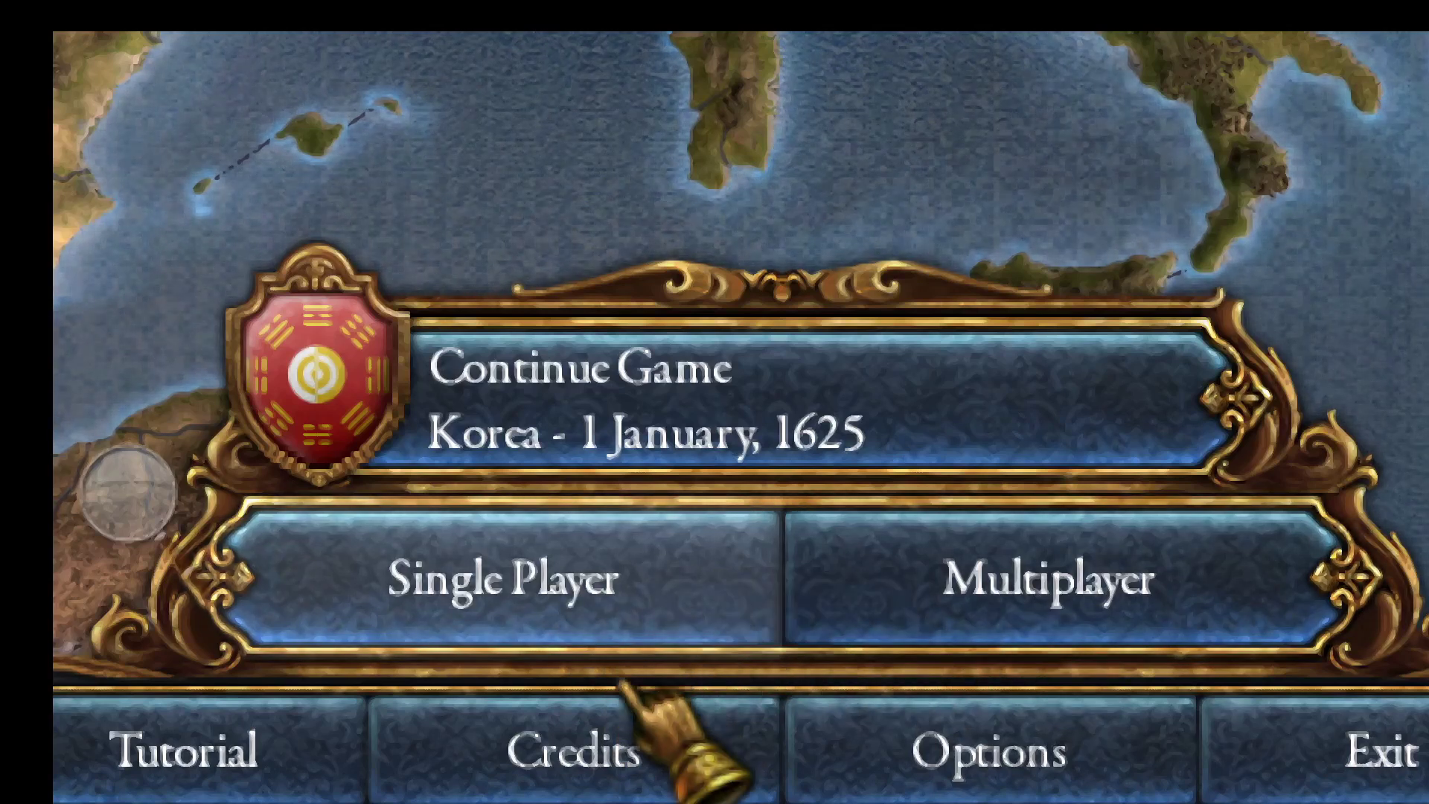
left_click(944, 728)
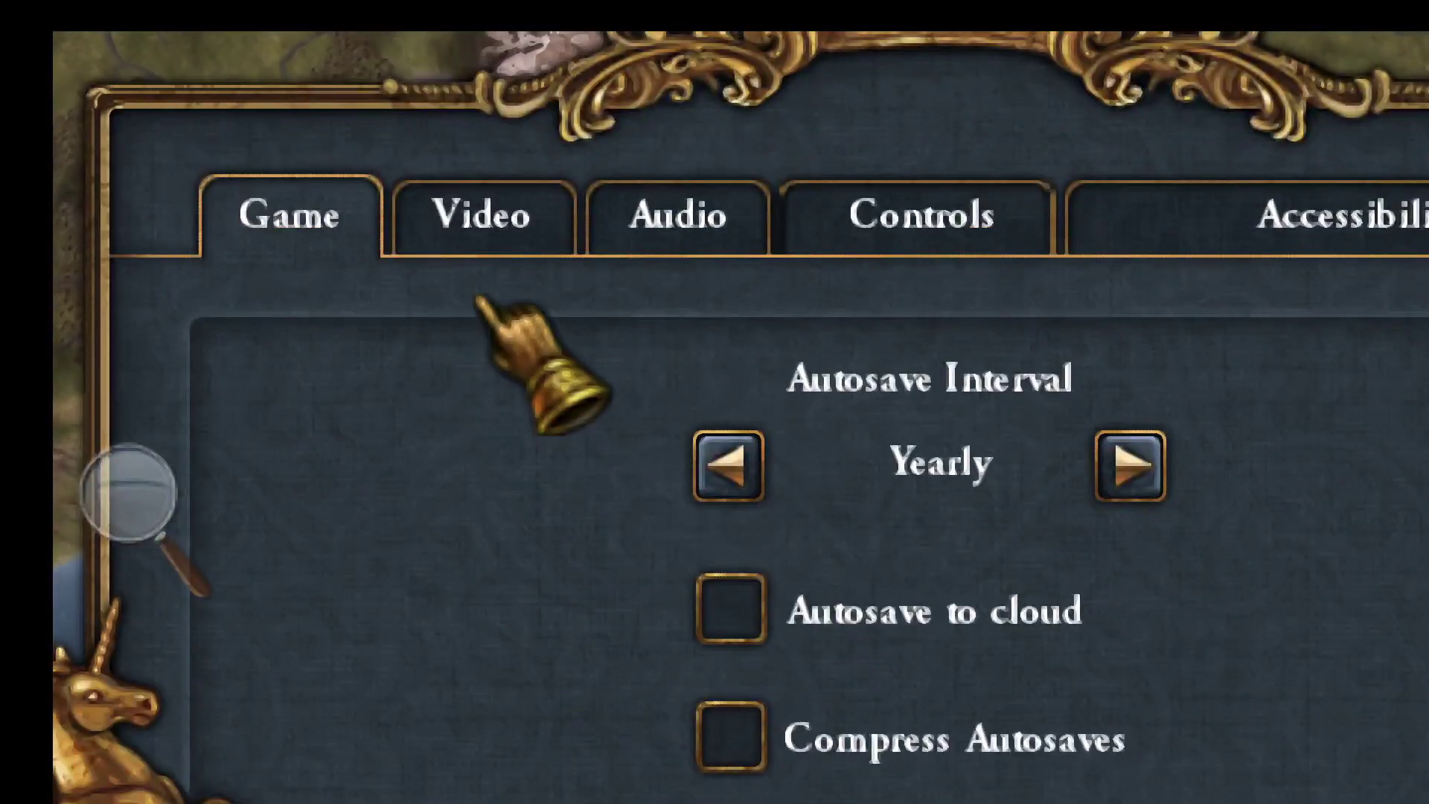
left_click(491, 238)
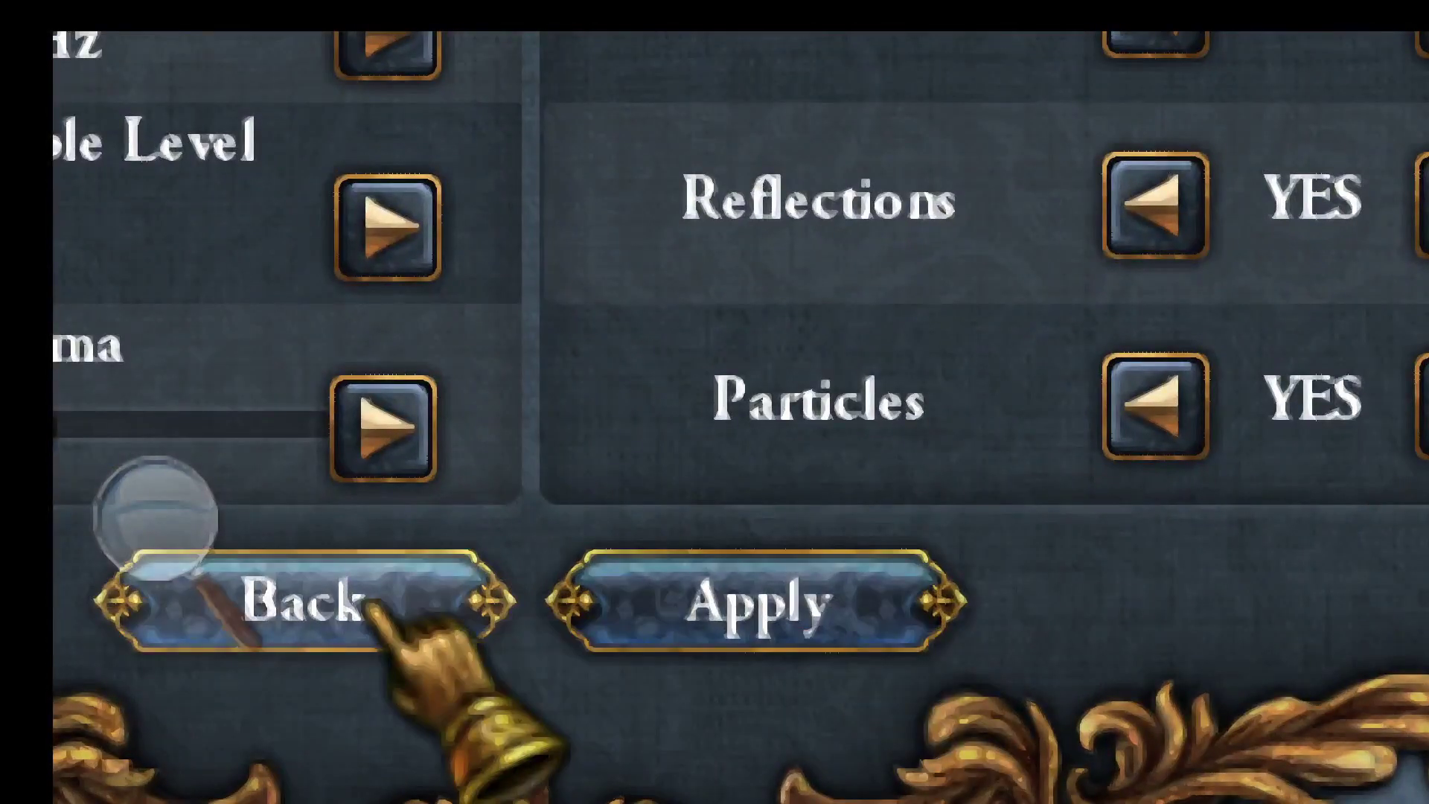
left_click(370, 605)
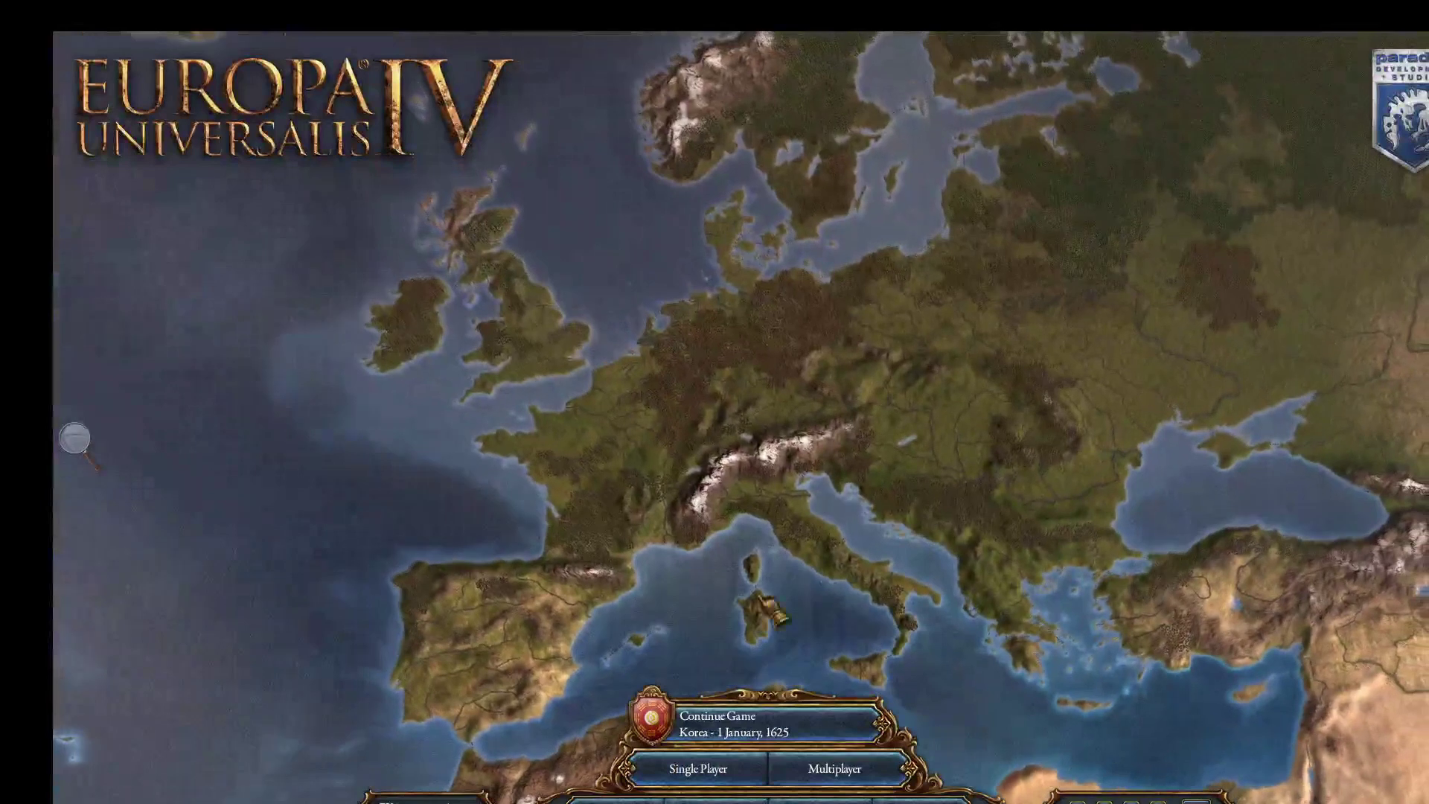